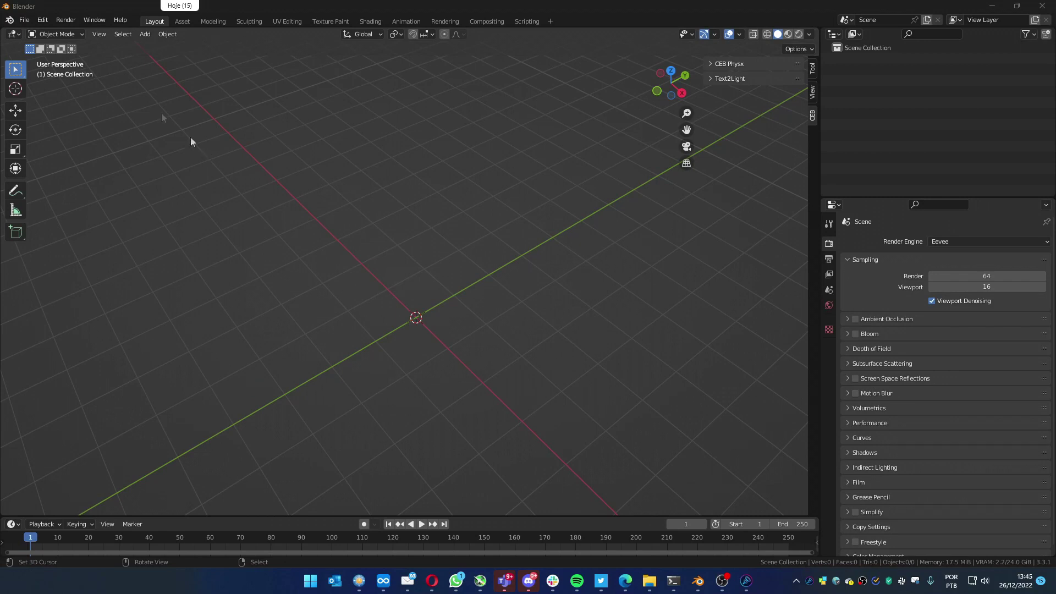
Install the CEB_Tortoise_TTS zip from the D: drive through Preferences > Add-ons and enable it
left_click(37, 21)
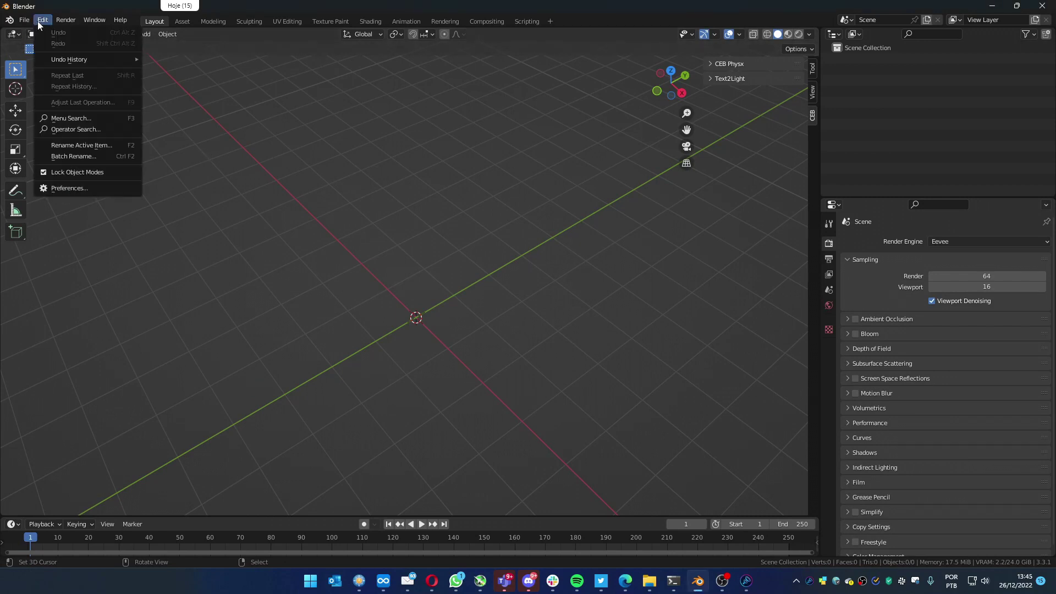
left_click(67, 189)
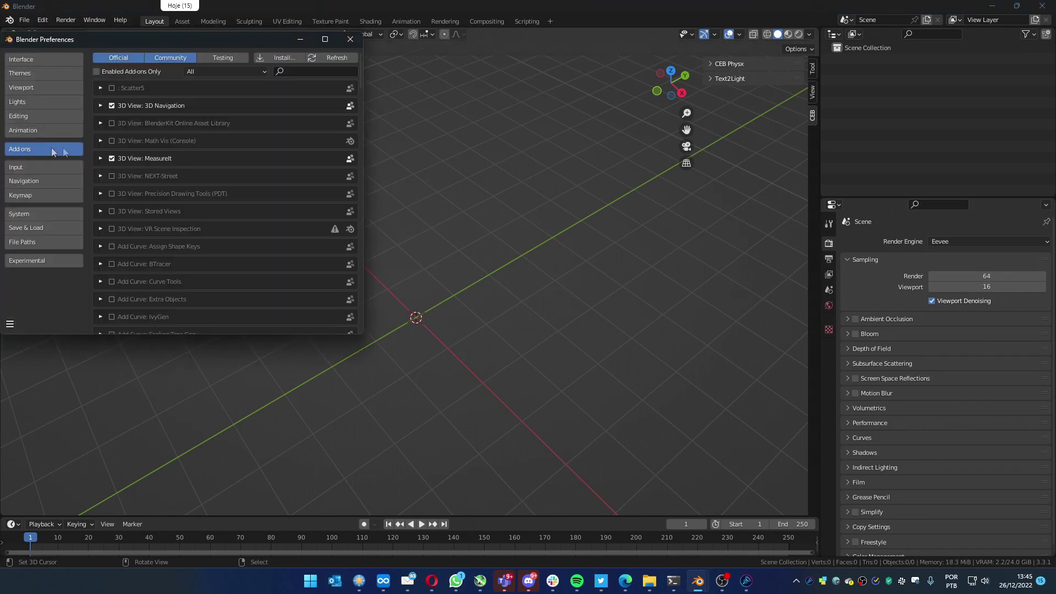
left_click(274, 57)
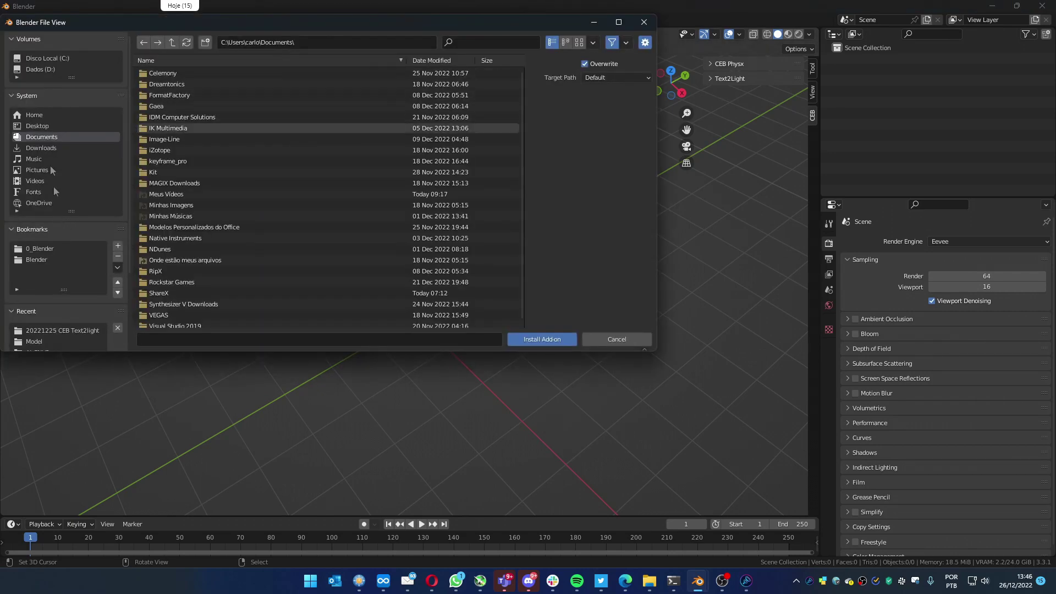
left_click(48, 69)
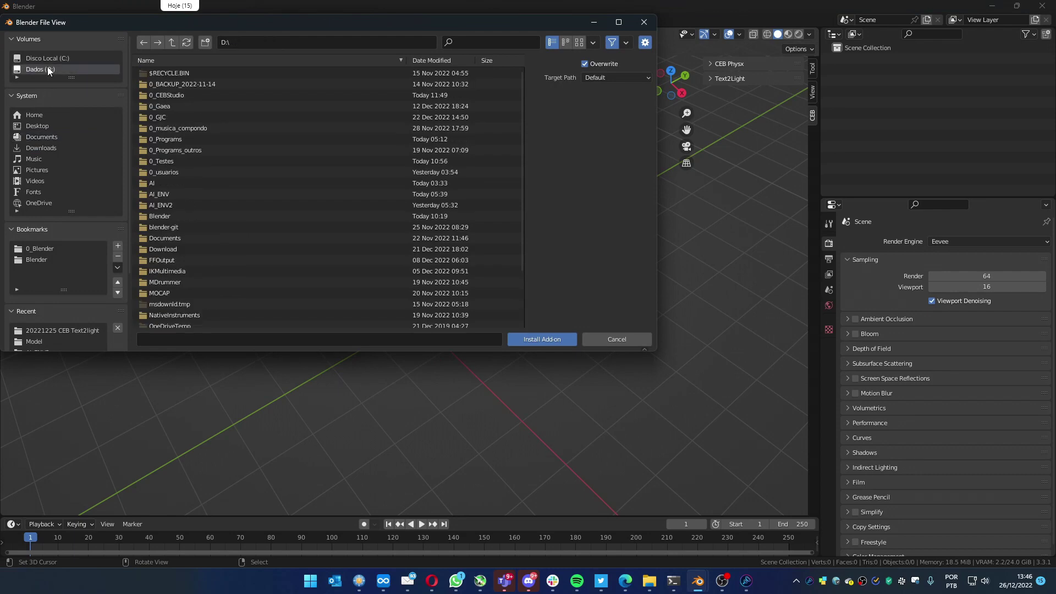
double_click(169, 96)
double_click(162, 94)
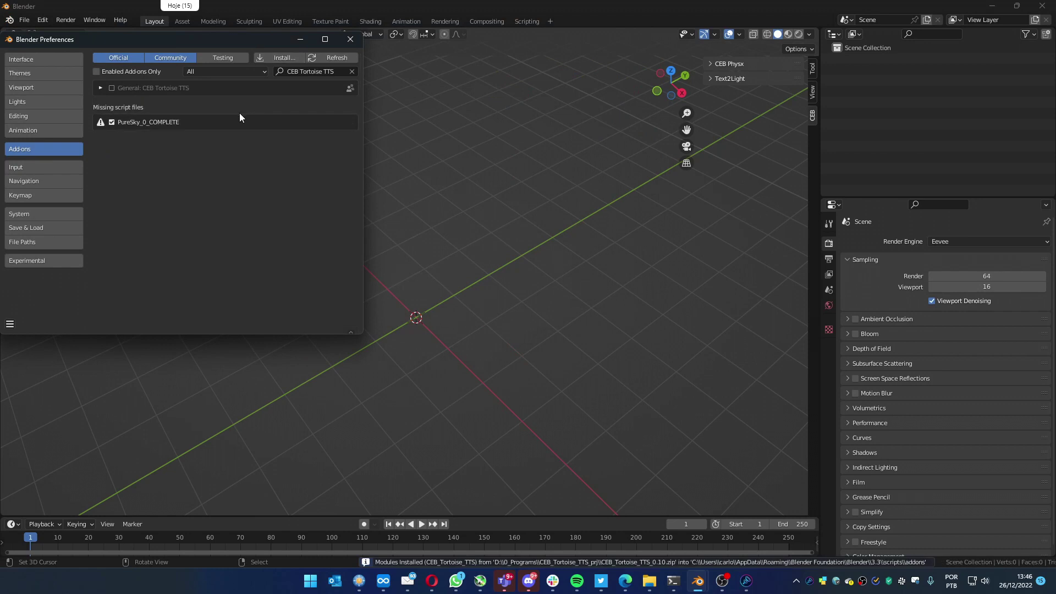
left_click(111, 88)
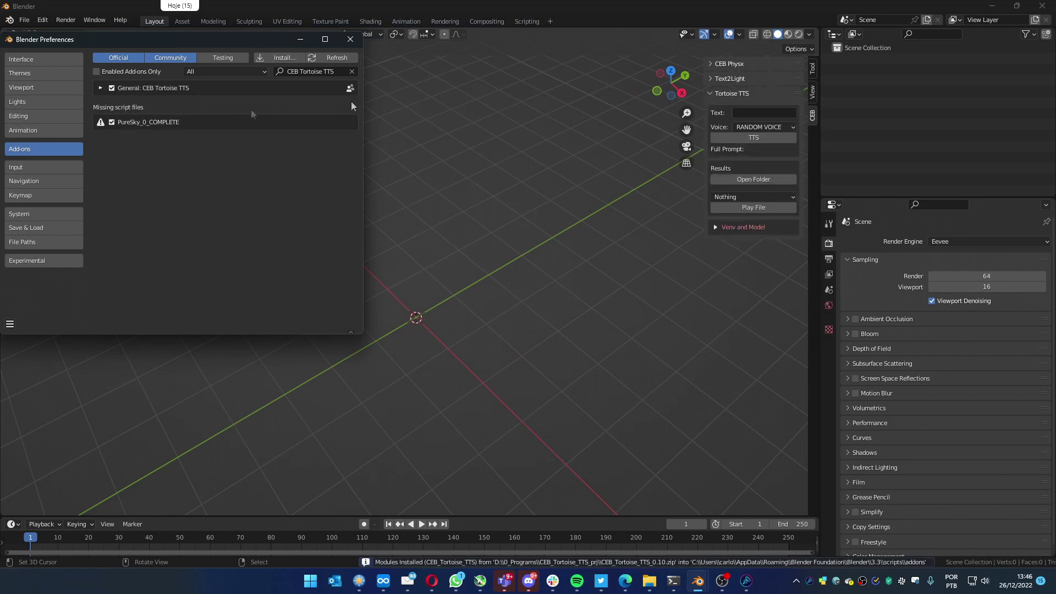
left_click(350, 40)
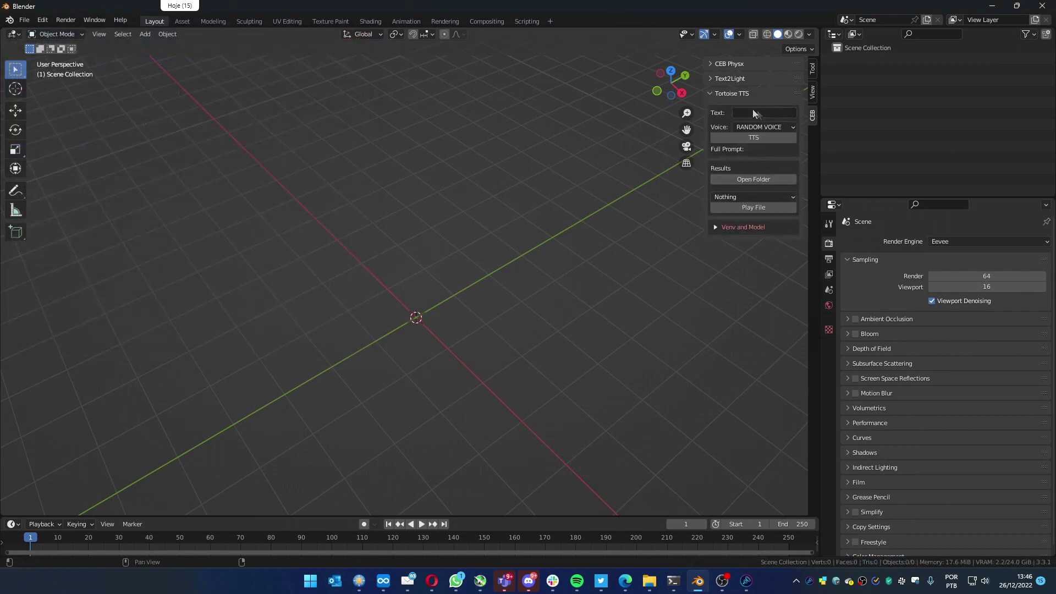
Expand the Venv and Model settings and keep the venv path at D:\AI_ENV2
left_click(716, 228)
left_click(774, 246)
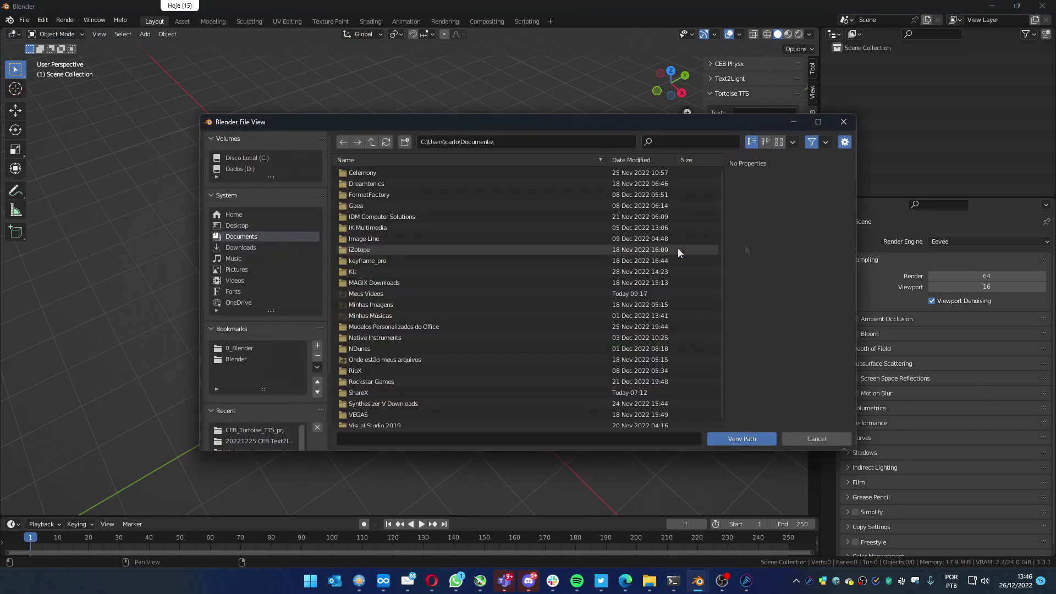
left_click(816, 438)
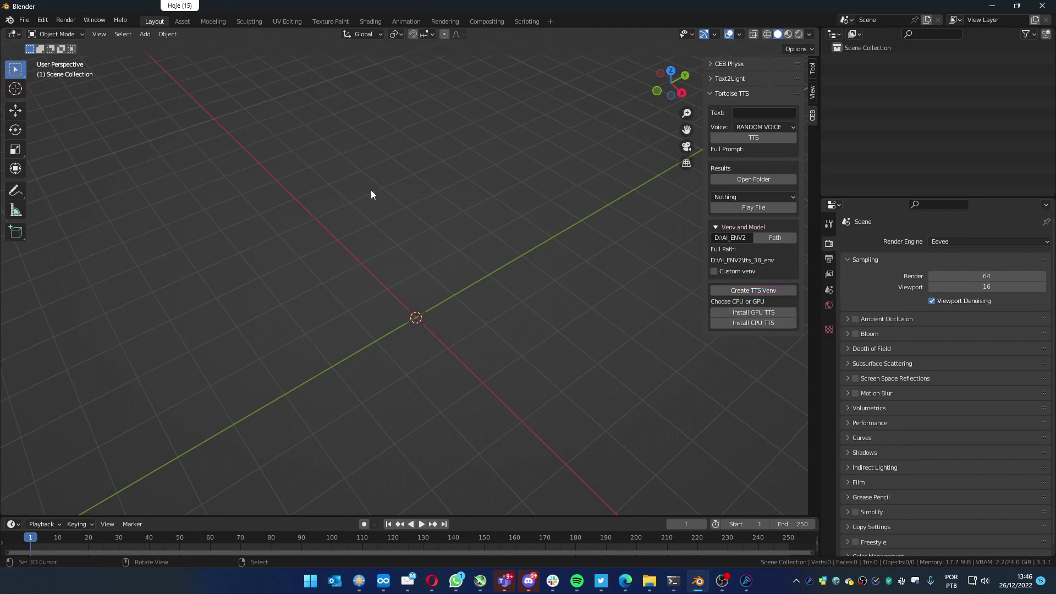
left_click(94, 20)
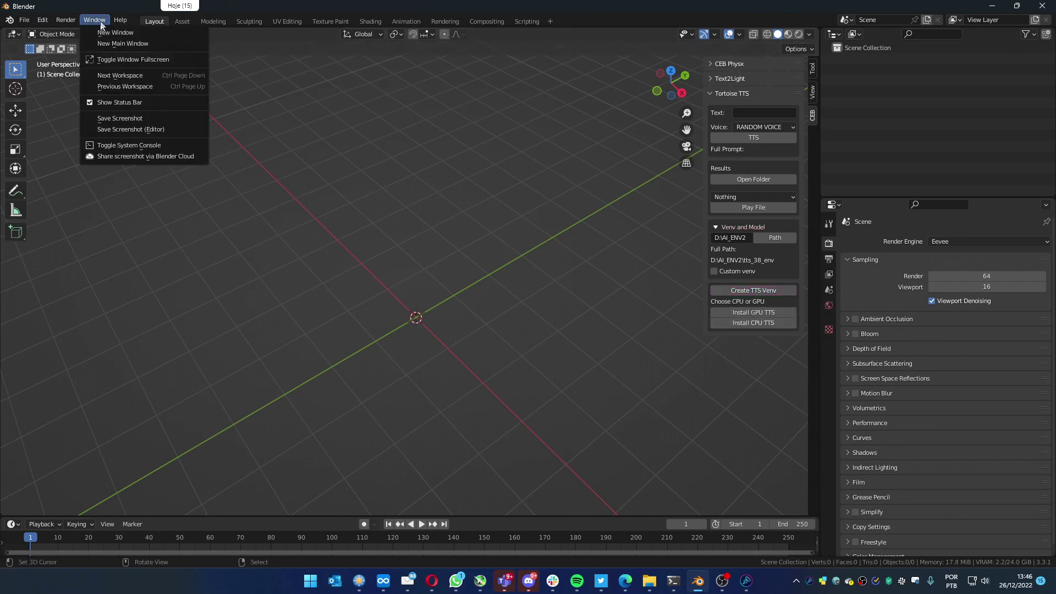
Show the system console beside a restored Blender window, placed top-left and stretched taller
left_click(110, 146)
double_click(642, 6)
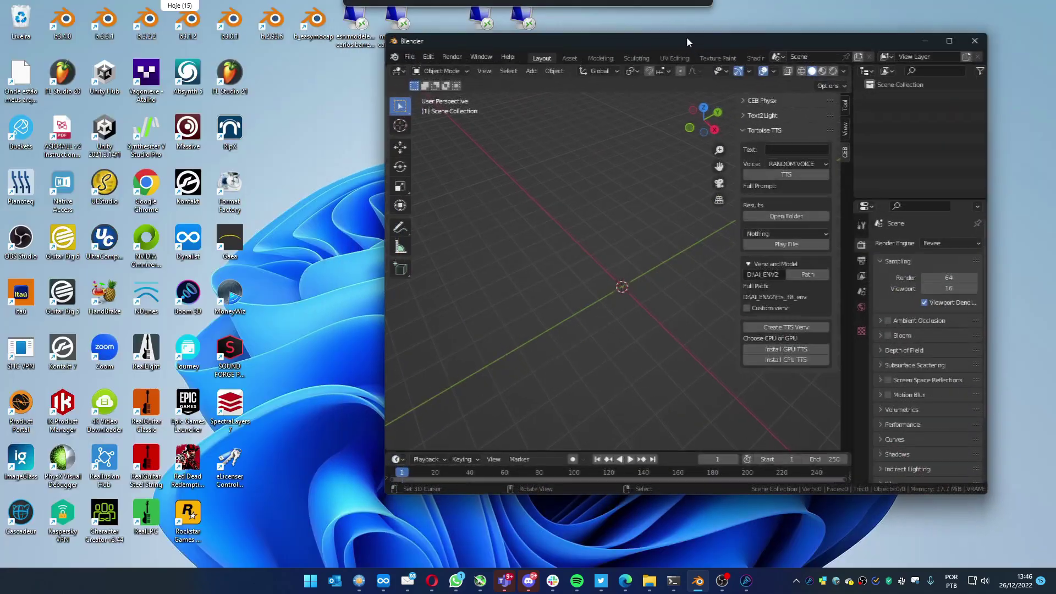
left_click(673, 581)
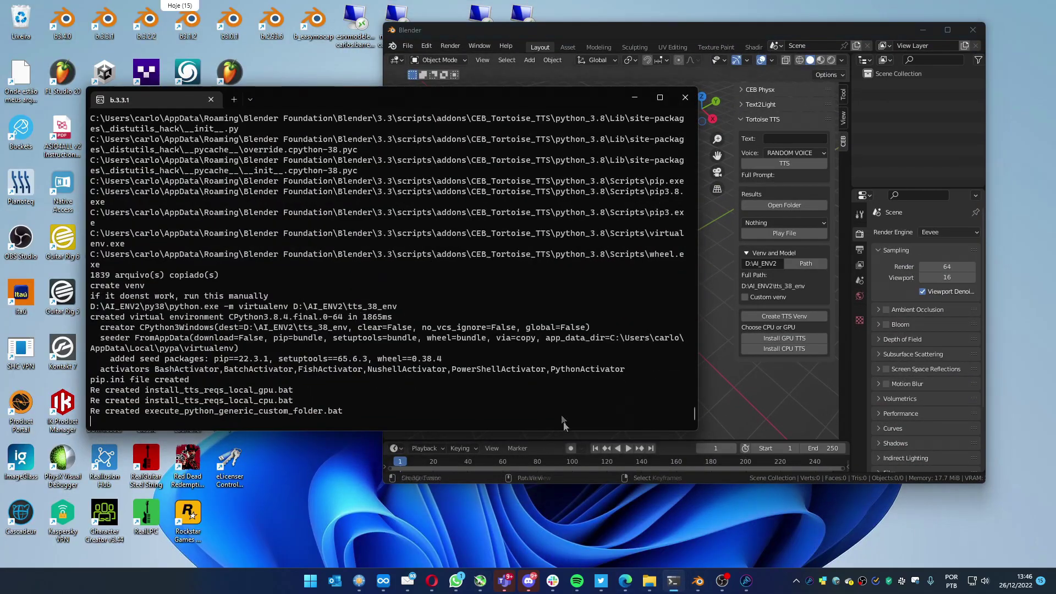
left_click_drag(444, 99, 358, 14)
left_click_drag(379, 351, 379, 548)
Return to Blender and start the GPU Tortoise TTS install
left_click(706, 396)
right_click(705, 392, "shift")
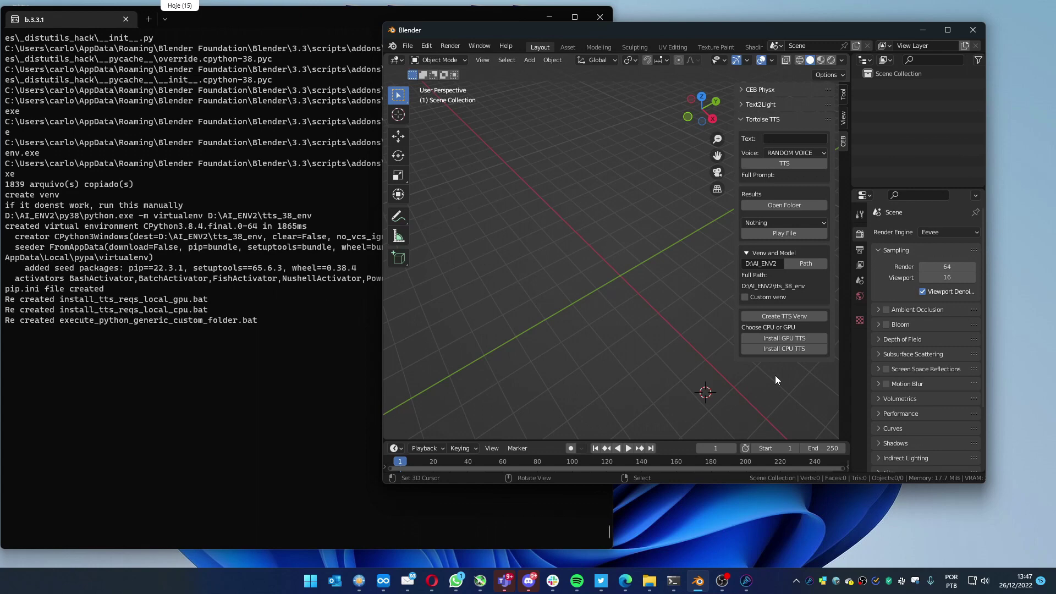
left_click(790, 338)
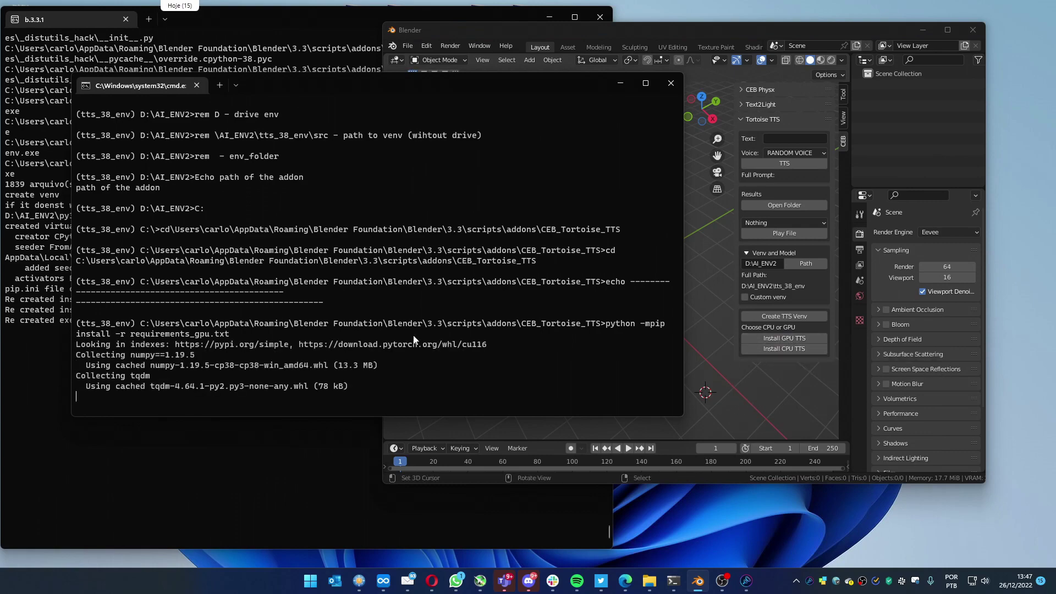
Let the GPU requirements install finish and highlight the 'YOU CAN CLOSE THIS WINDOW NOW' message
left_click_drag(425, 82, 386, 145)
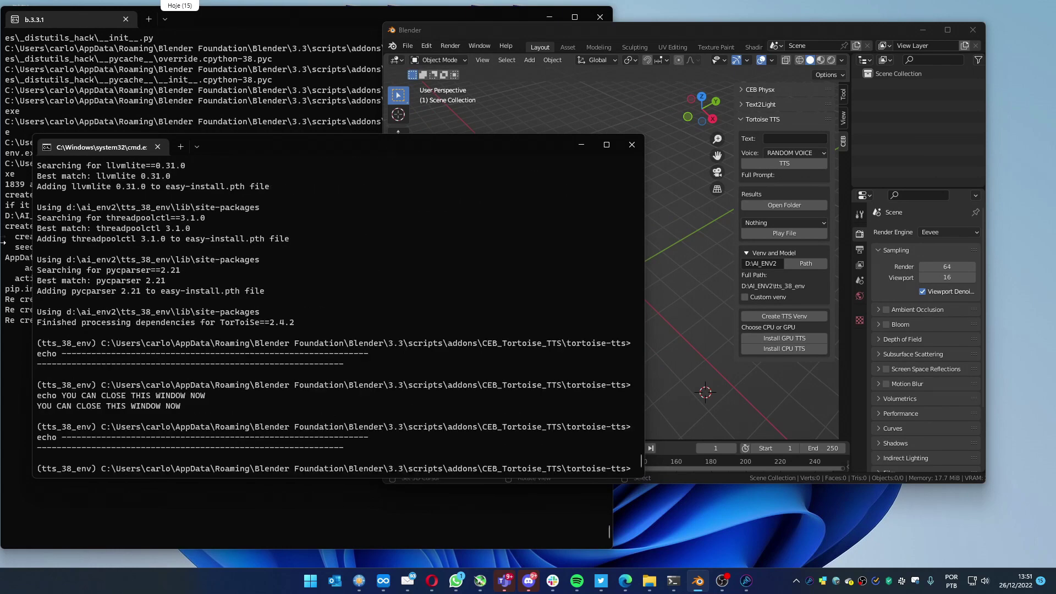
left_click_drag(190, 405, 38, 409)
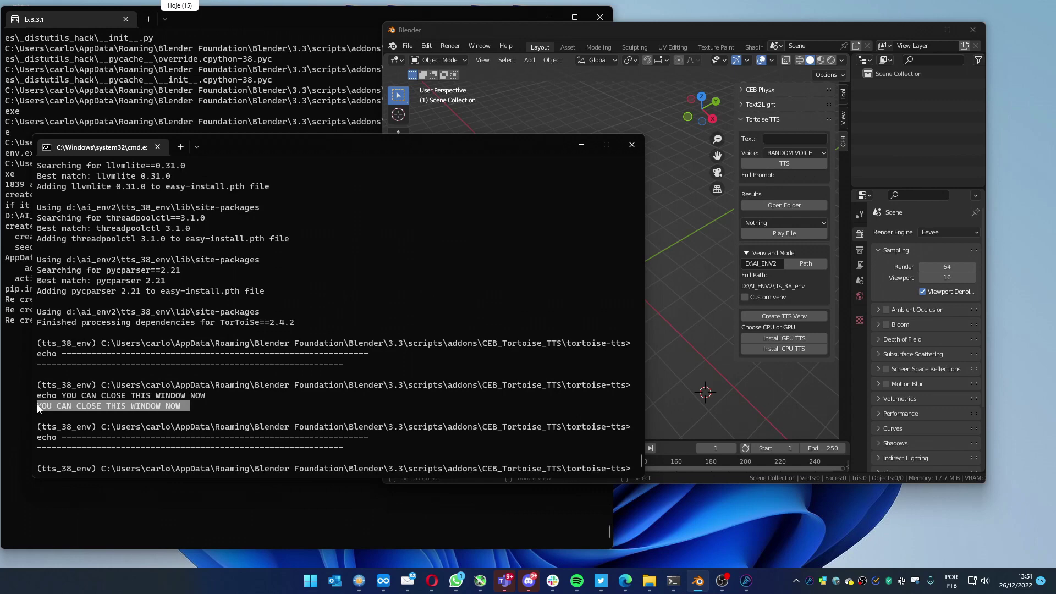
Close the install window, enter 'Blender is the best software in the world', and choose the deniro voice
left_click(631, 148)
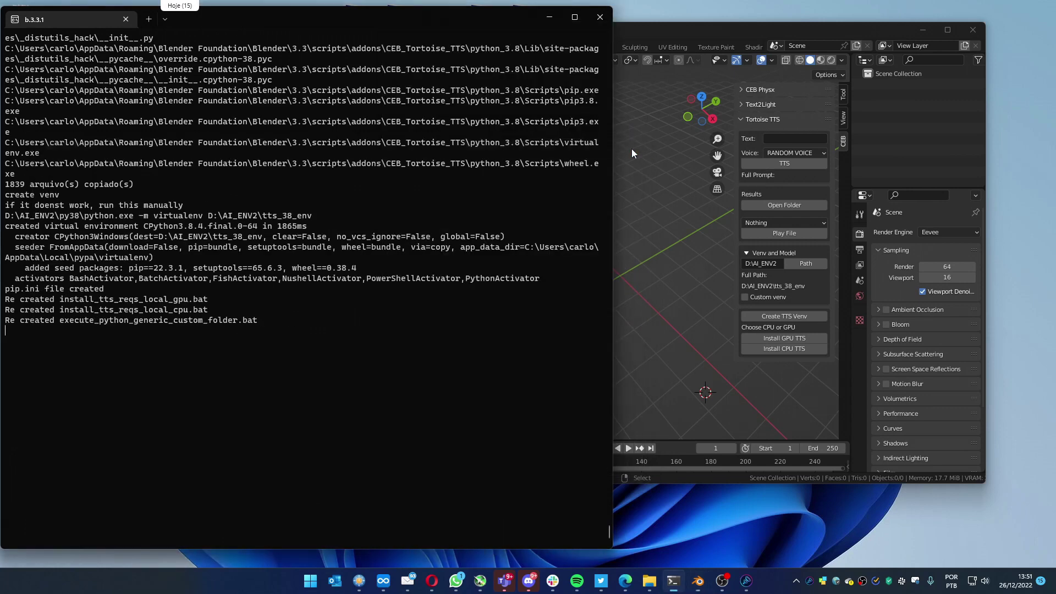
left_click(756, 254)
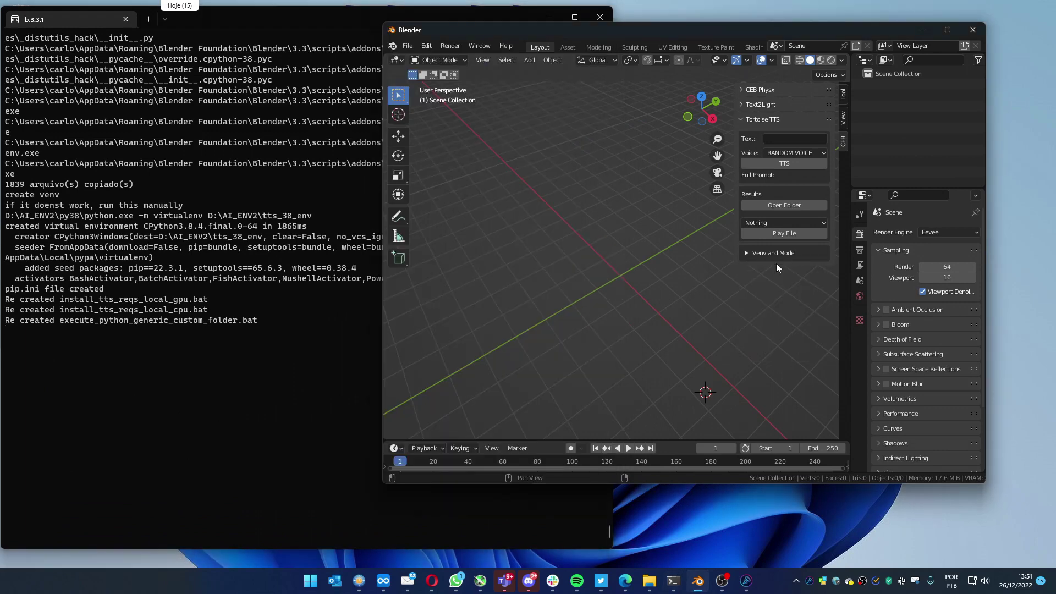
left_click(790, 140)
type("Blender is the best")
type(" software")
type(" in the worl")
type("d")
key("Return")
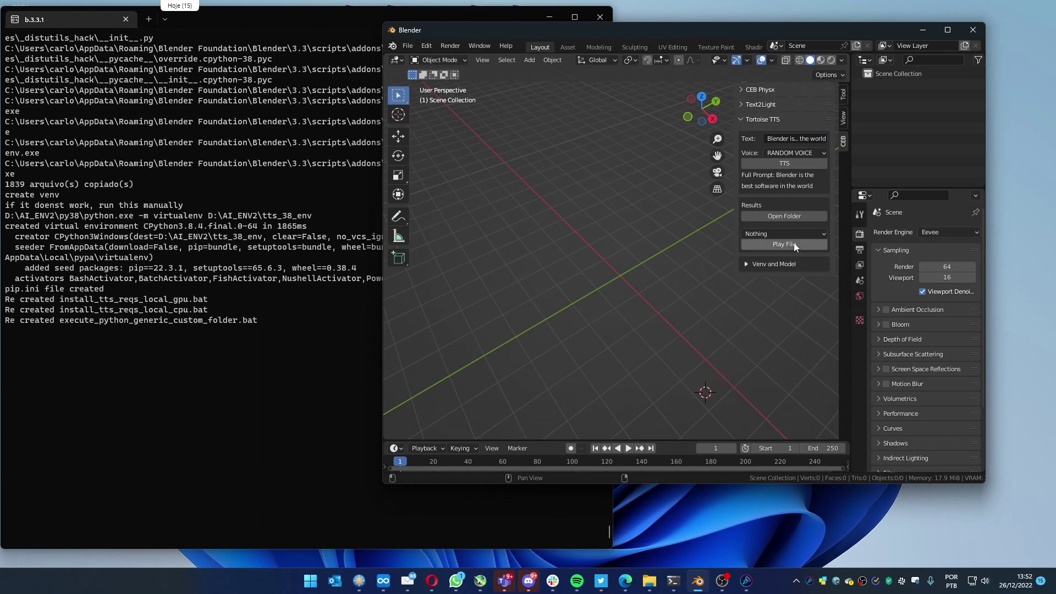
left_click(794, 153)
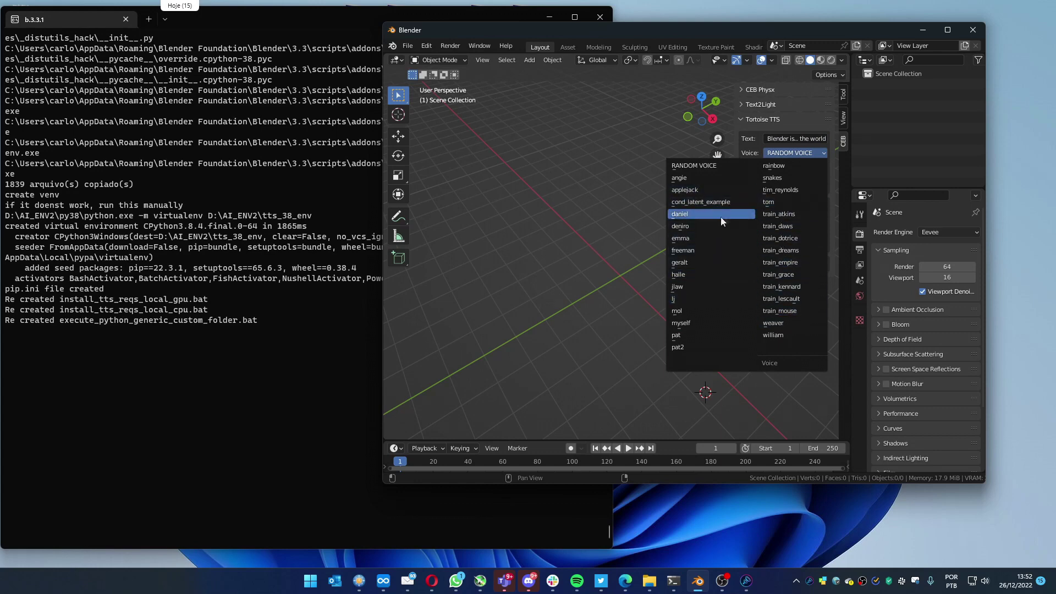
left_click(689, 226)
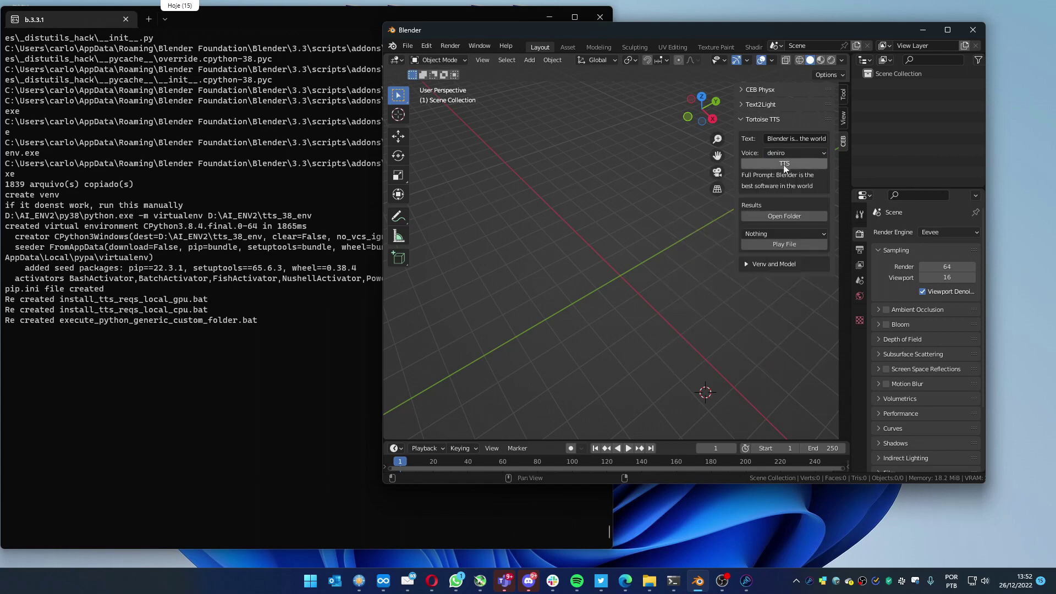
Generate deniro-voice speech and check the three resulting WAV files in the results folder
left_click(784, 164)
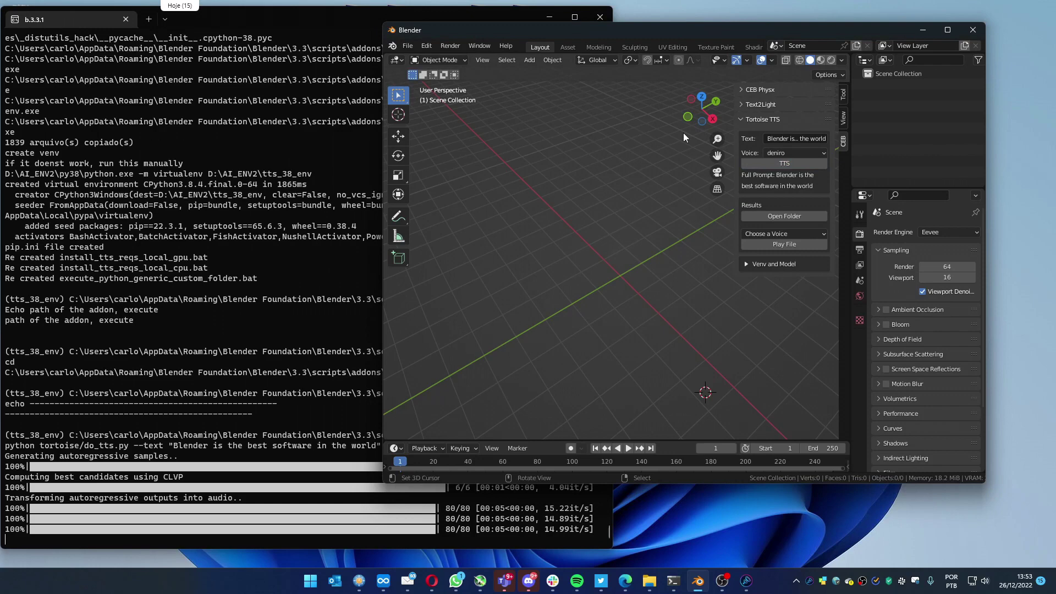
left_click(790, 233)
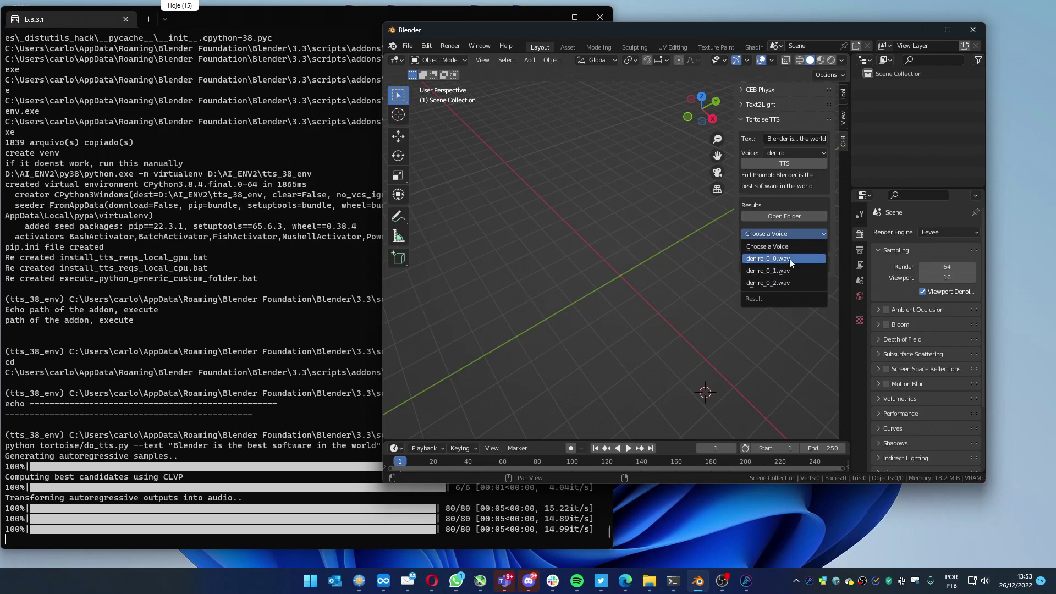
right_click(708, 213, "shift")
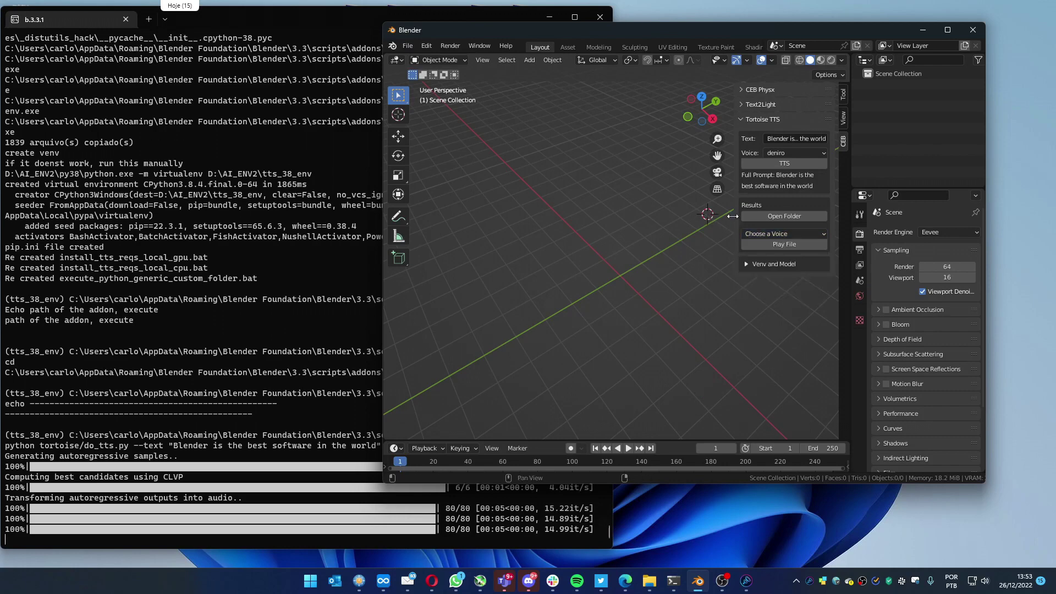
left_click(781, 216)
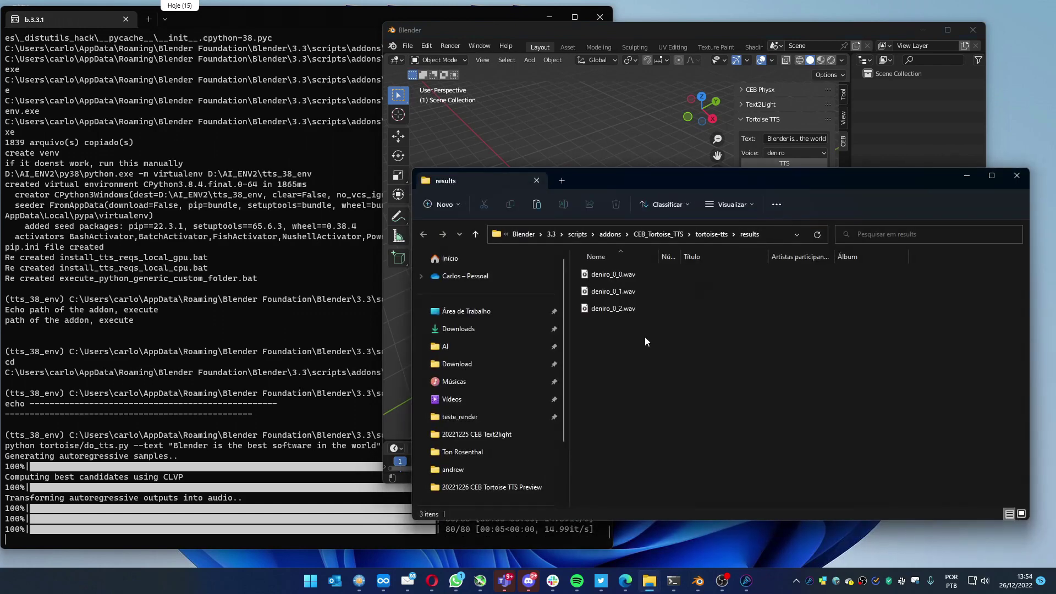
left_click(1017, 176)
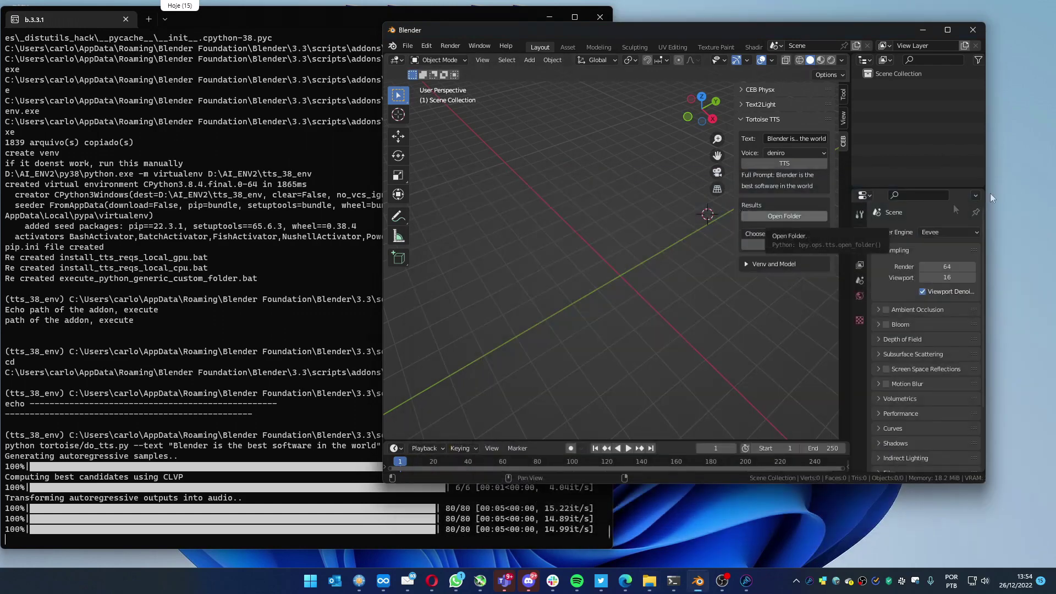
left_click(770, 234)
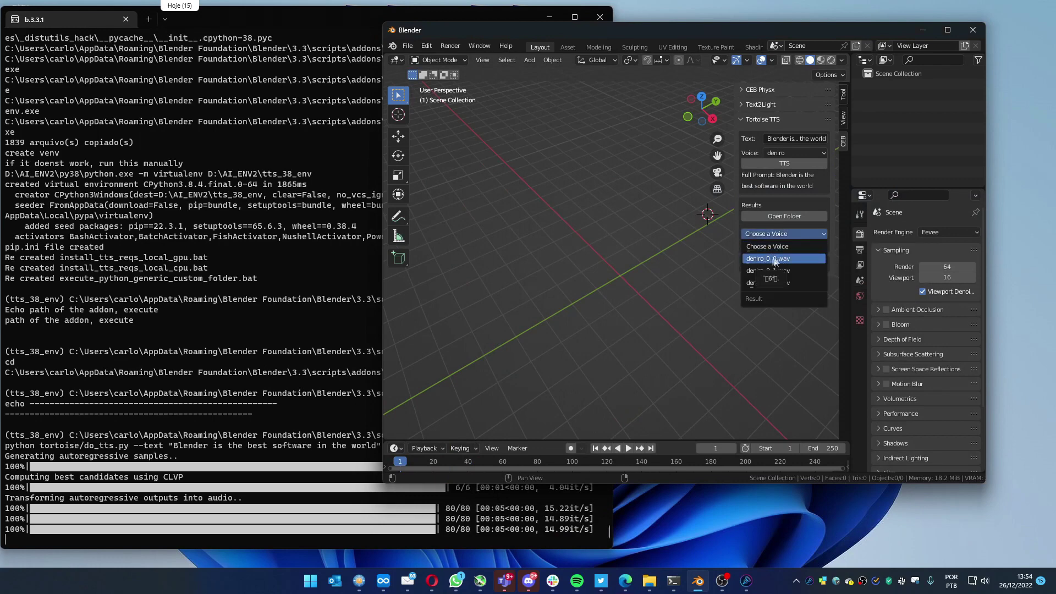
Play deniro_0_0.wav and deniro_0_1.wav, then select deniro_0_2.wav in Results
left_click(774, 258)
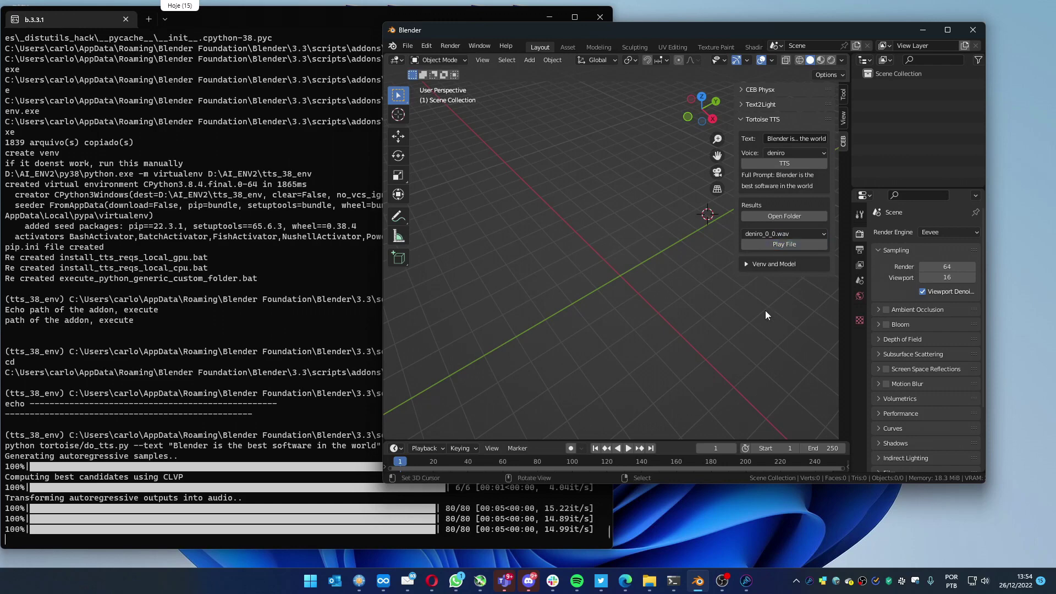
left_click(786, 234)
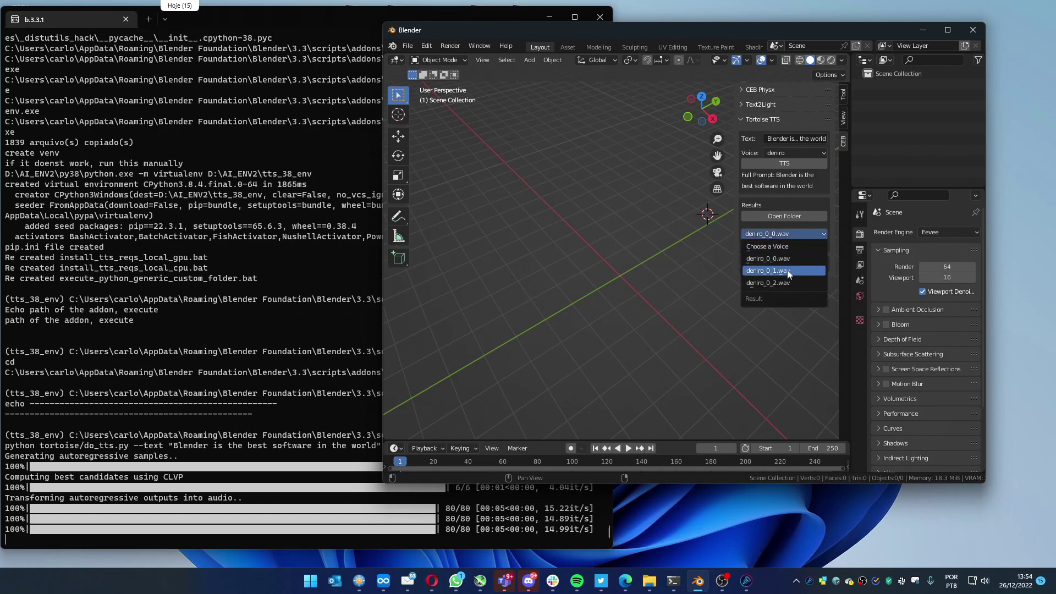
left_click(788, 271)
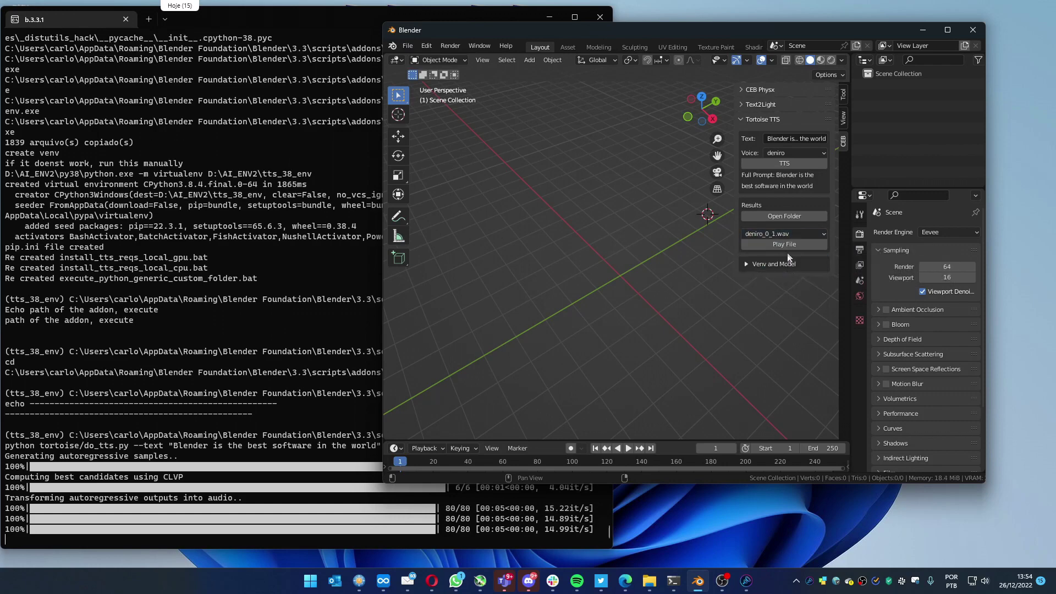
left_click(789, 248)
left_click(800, 235)
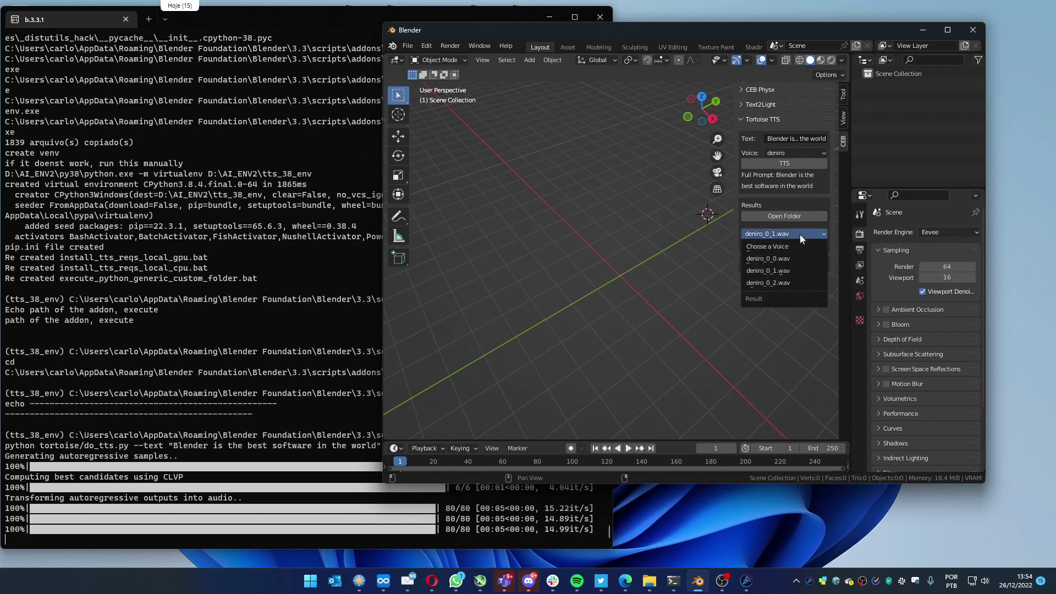
left_click(791, 281)
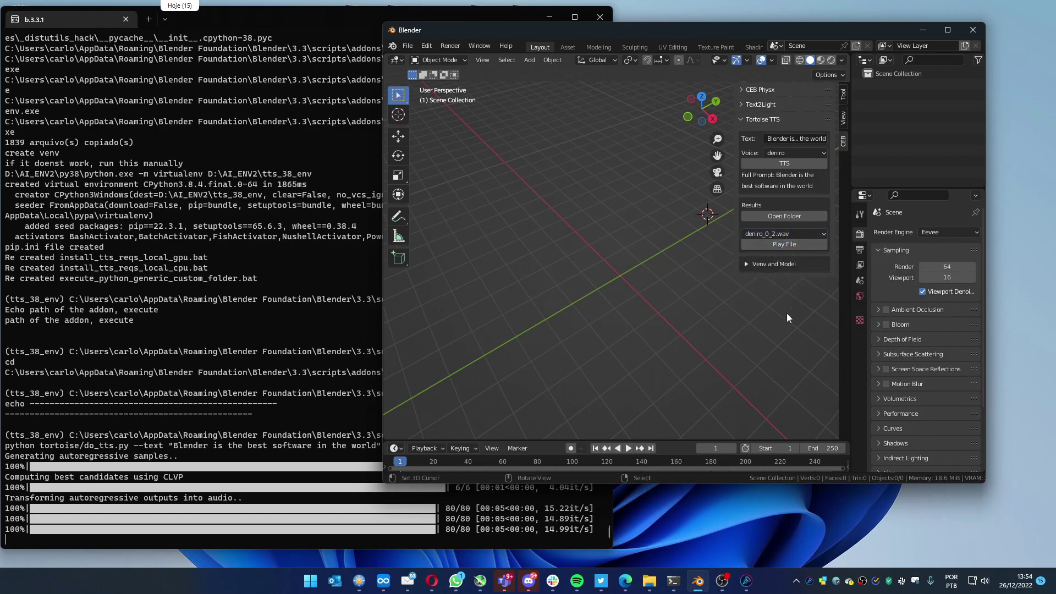